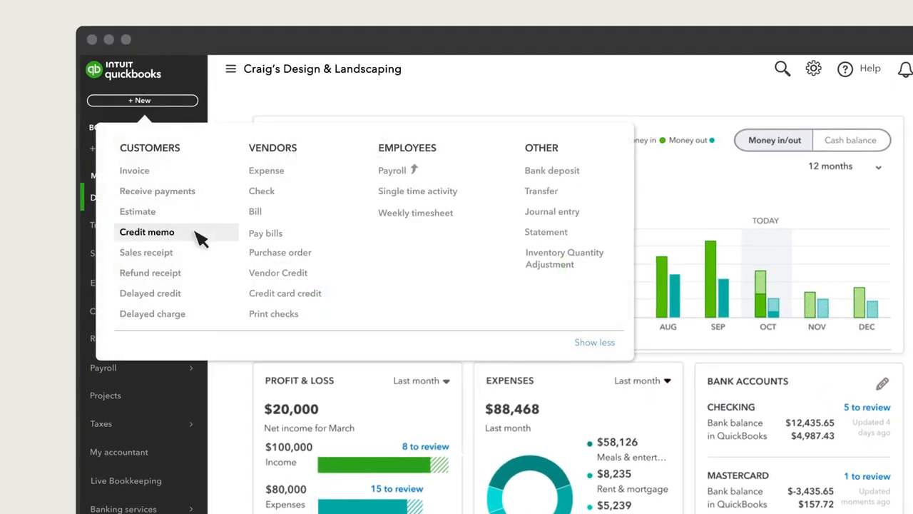
Start a new credit memo for the customer Aaron's Photography Studio
click(197, 233)
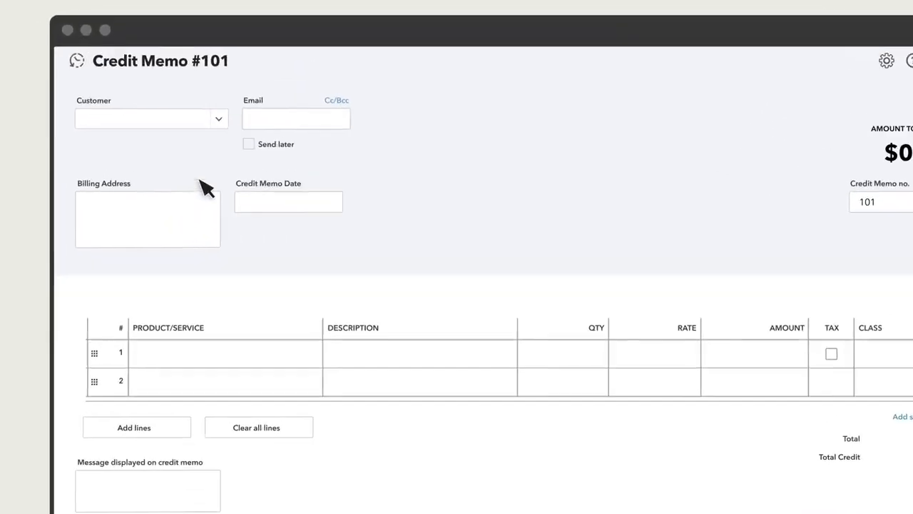
click(220, 121)
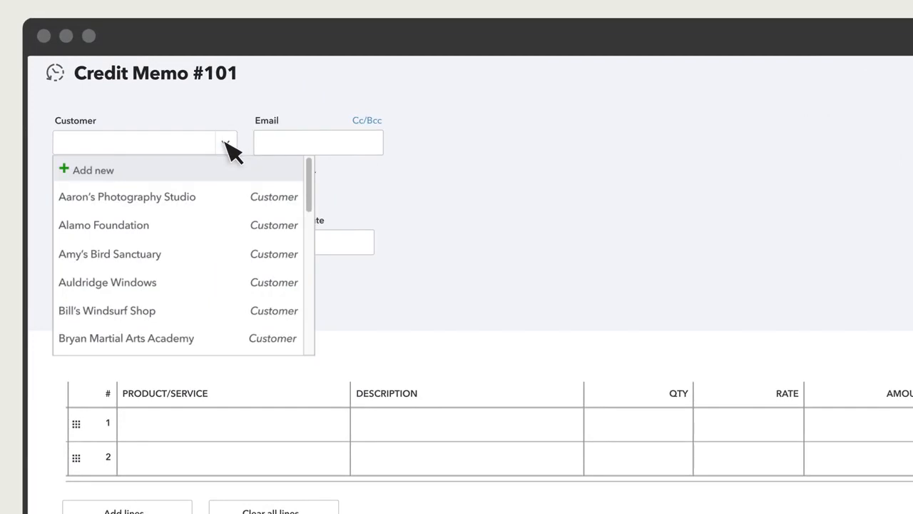
click(229, 207)
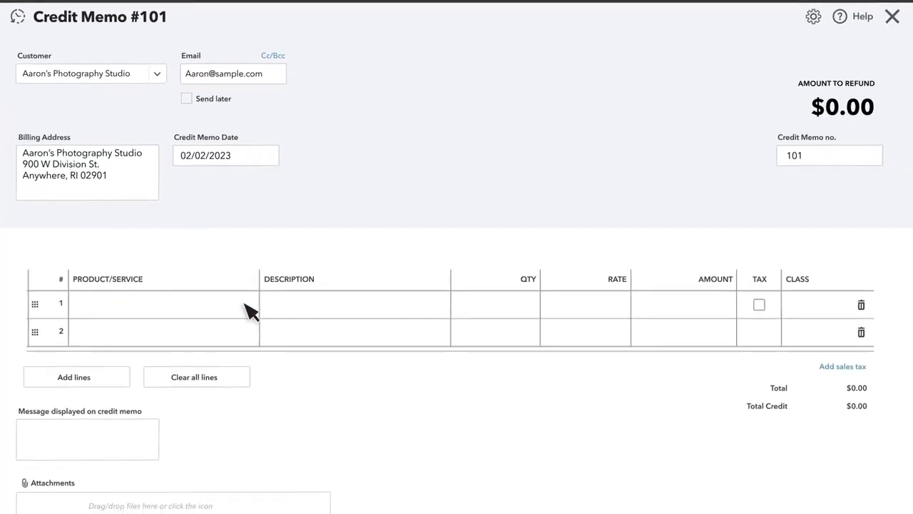
Add a Gardening line with an amount of 150 to the credit memo, and save and close it
click(340, 423)
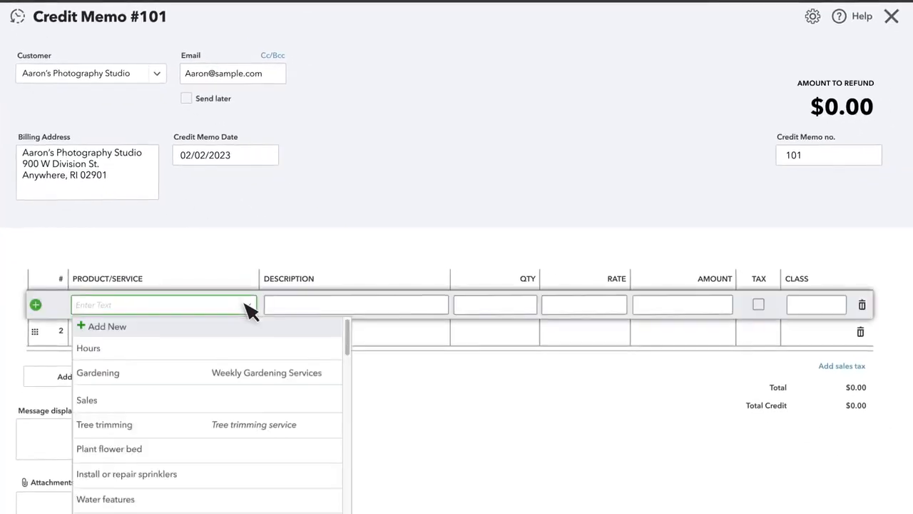
click(202, 372)
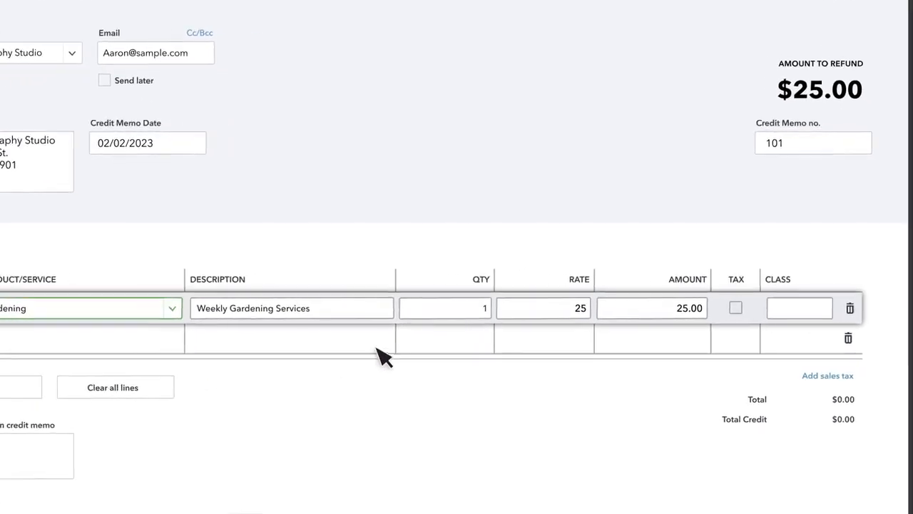
double_click(724, 307)
text(150)
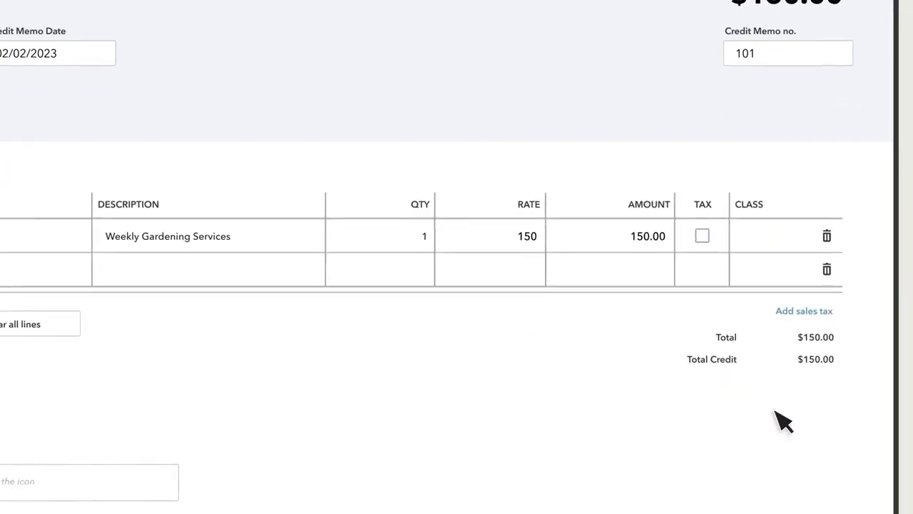
click(855, 479)
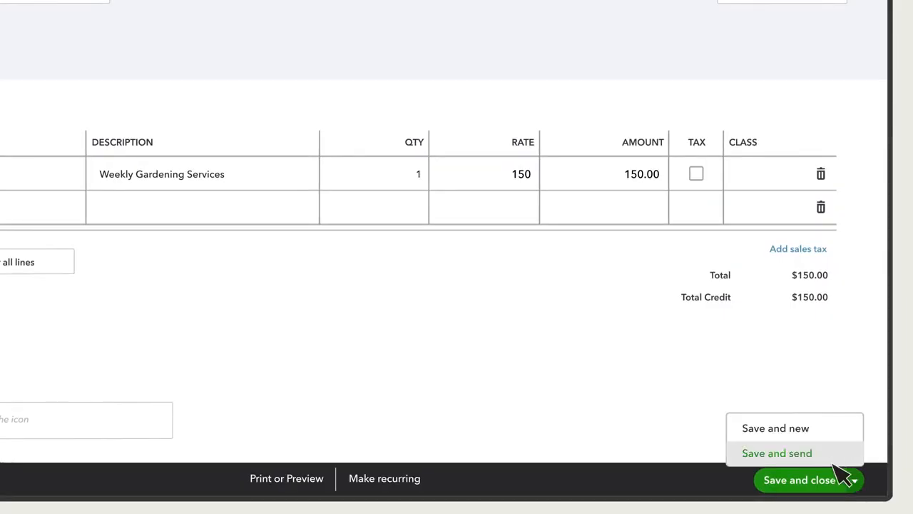
click(799, 479)
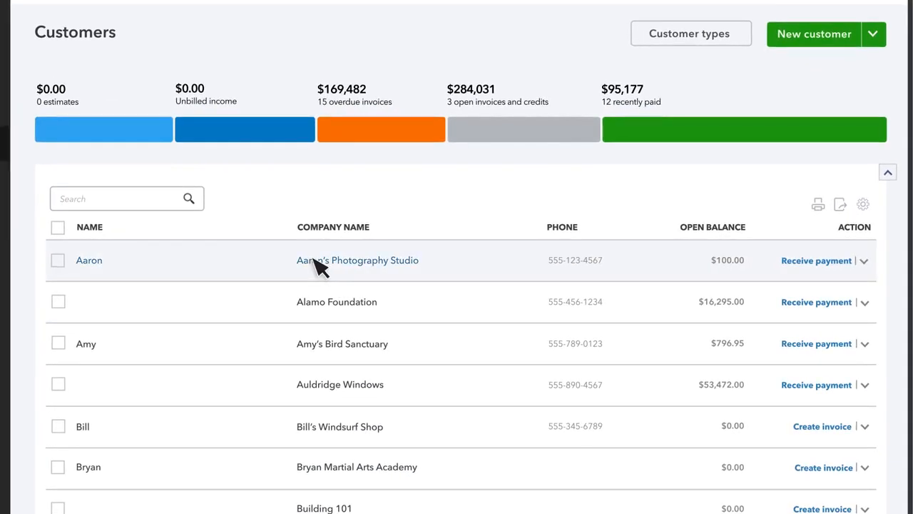
From the Aaron's Photography Studio record, receive a payment that applies the 150.00 credit to the open invoice, and save and close it
click(318, 267)
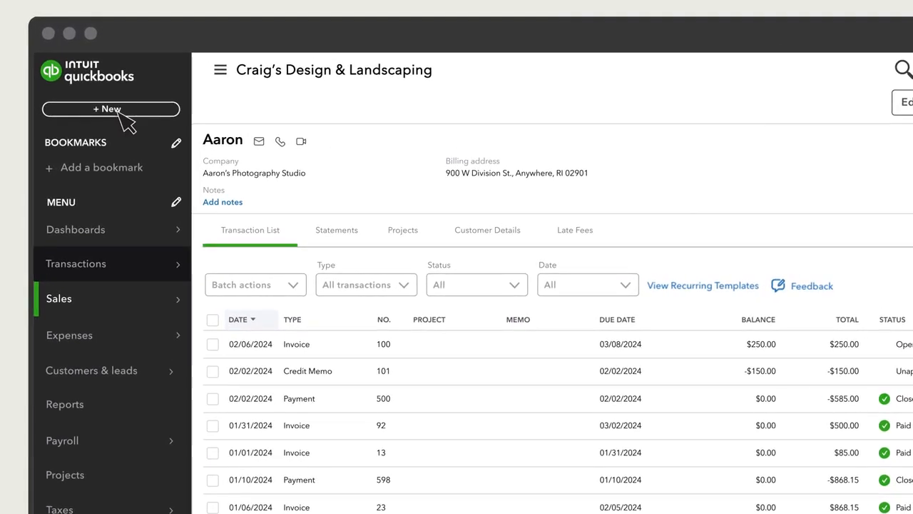
click(119, 111)
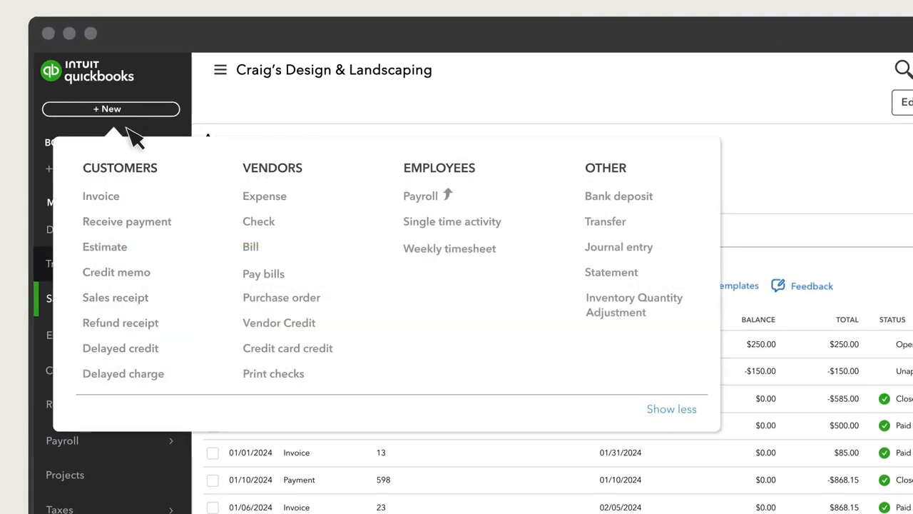
click(181, 223)
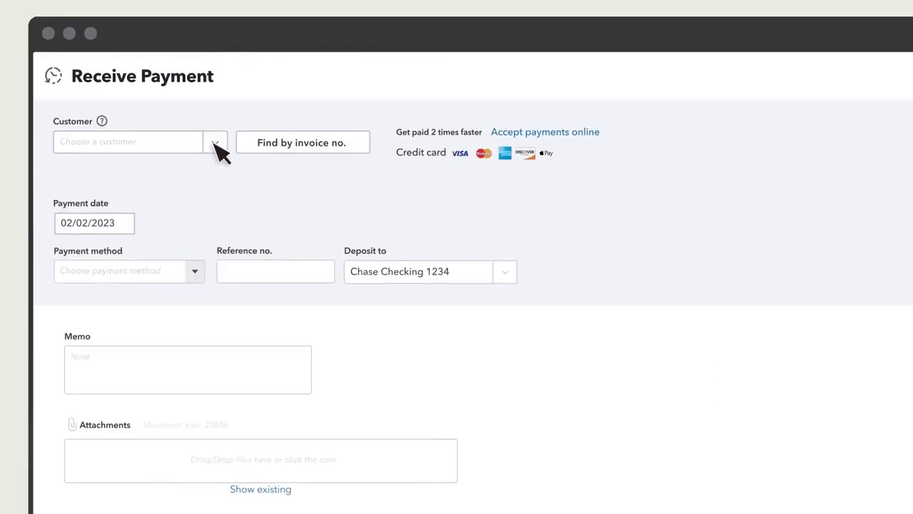
click(216, 142)
click(257, 195)
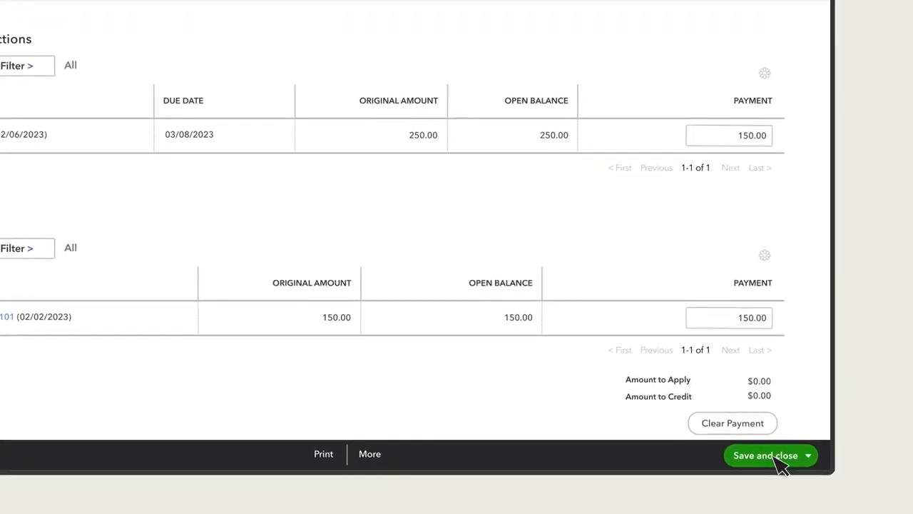
click(779, 459)
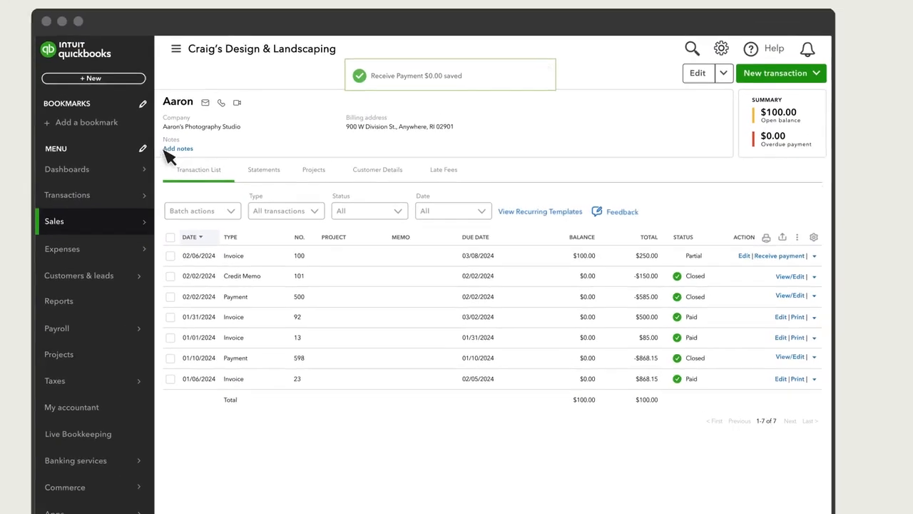
Open the Amy's Bird Sanctuary customer record and start a received payment for that customer
click(149, 147)
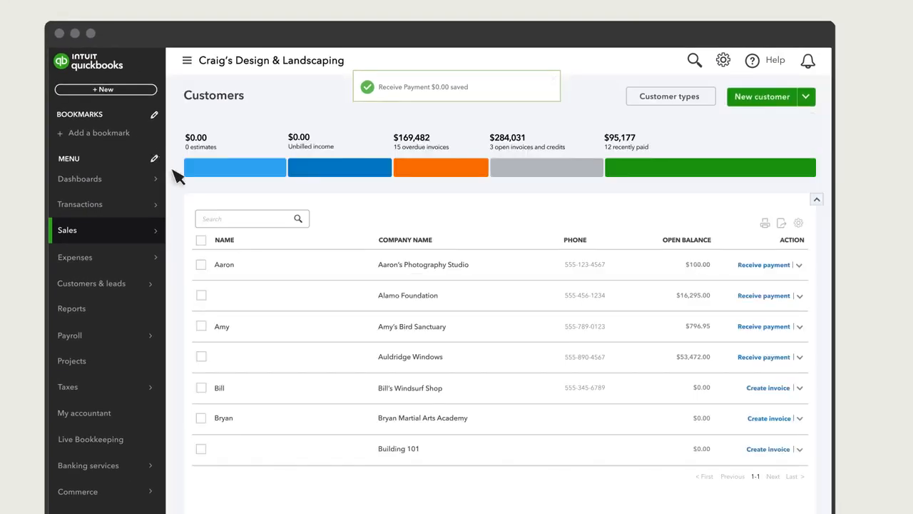
click(322, 330)
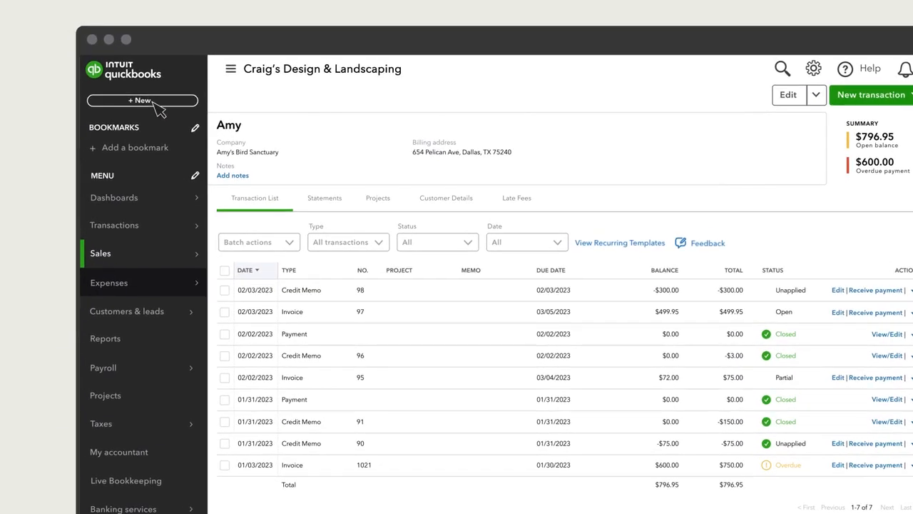
click(153, 103)
click(203, 197)
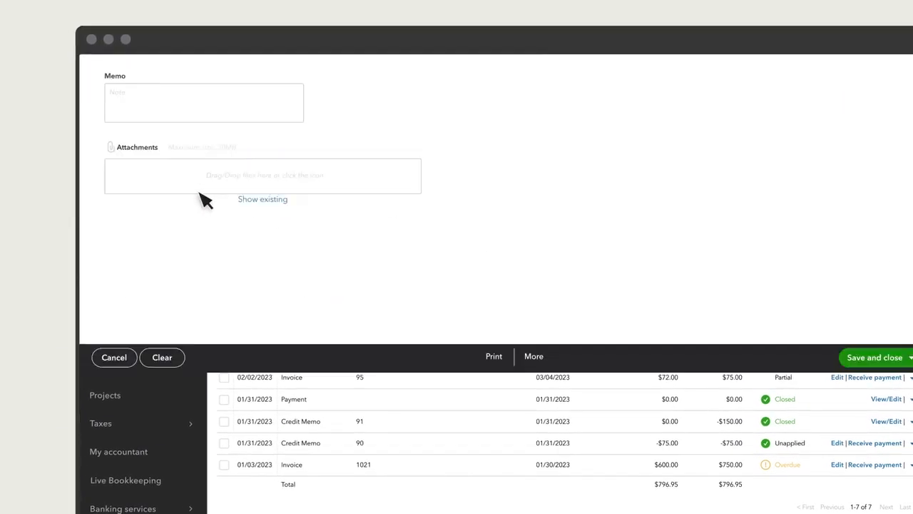
click(182, 108)
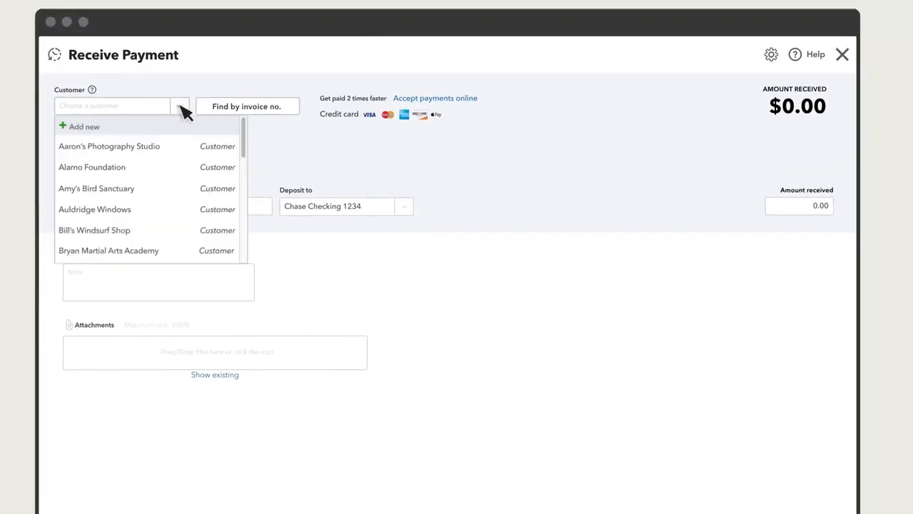
click(183, 189)
Deselect Credit Memo # 90, Credit Memo # 98 and Invoice # 1021 in the payment
scroll(166, 229, down, 1)
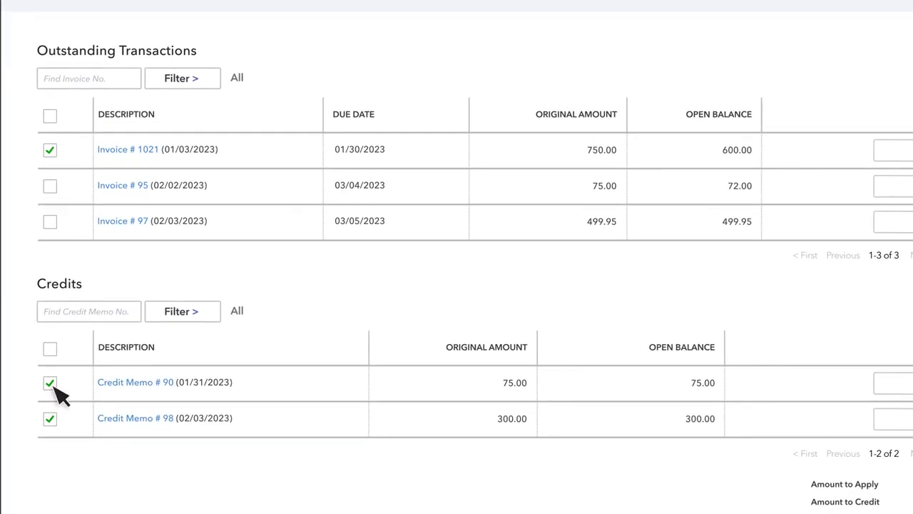
click(50, 384)
click(50, 420)
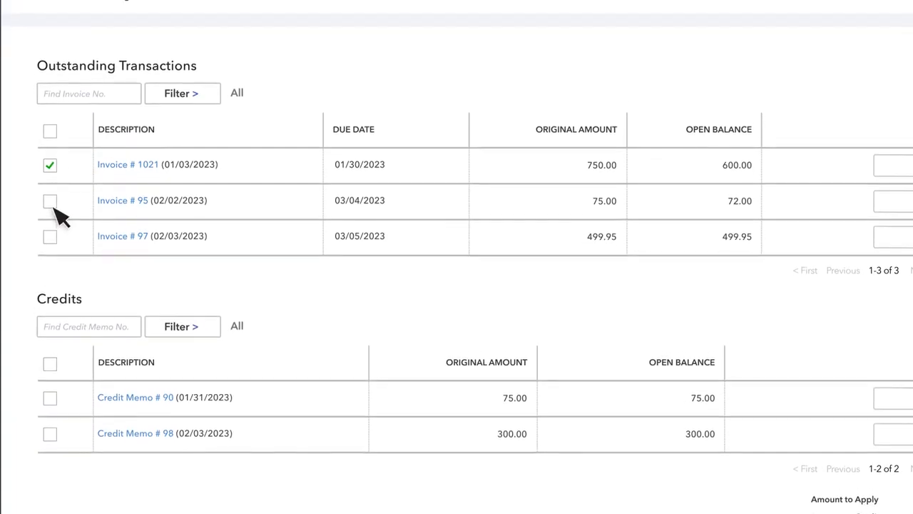
click(50, 150)
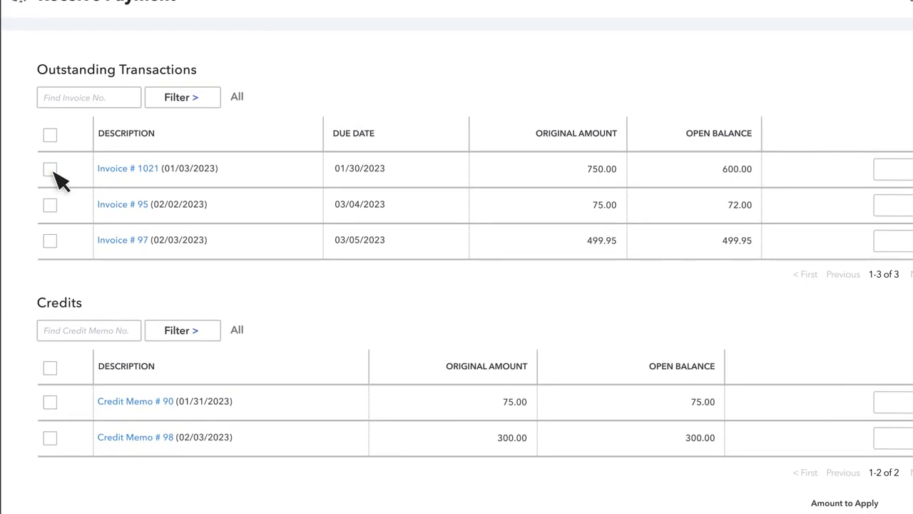
Select Invoice # 97 for payment and apply Credit Memo # 98 and Credit Memo # 90 to it
click(51, 242)
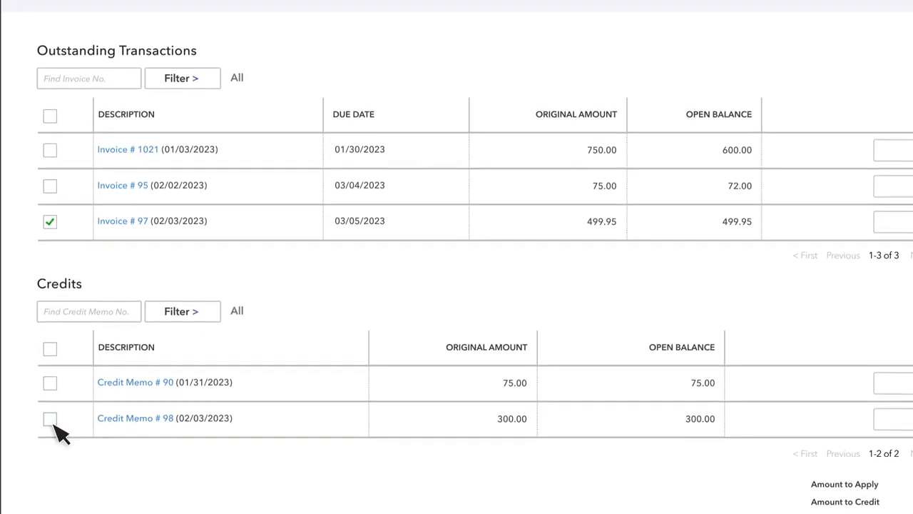
click(50, 419)
click(50, 383)
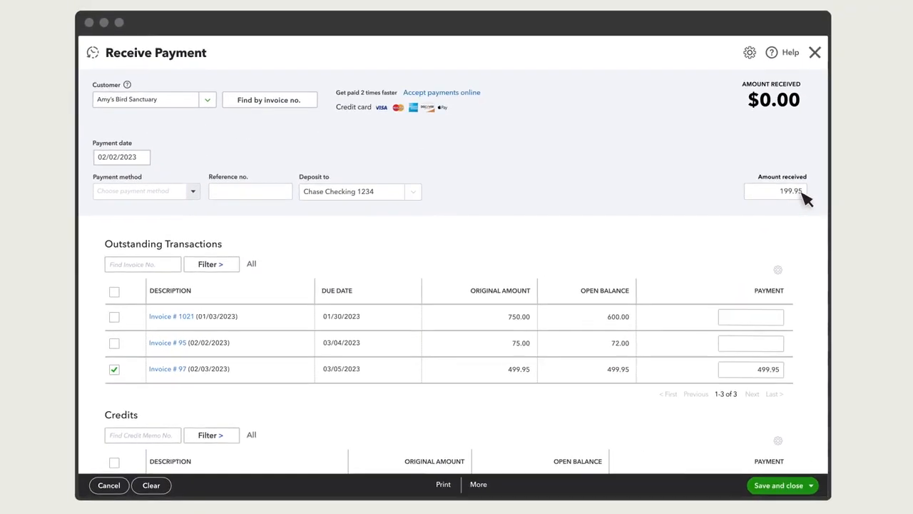
Set the amount received to 0.00, review the applied invoice and credits, and save and close the payment
double_click(891, 55)
key(BackSpace)
text(0)
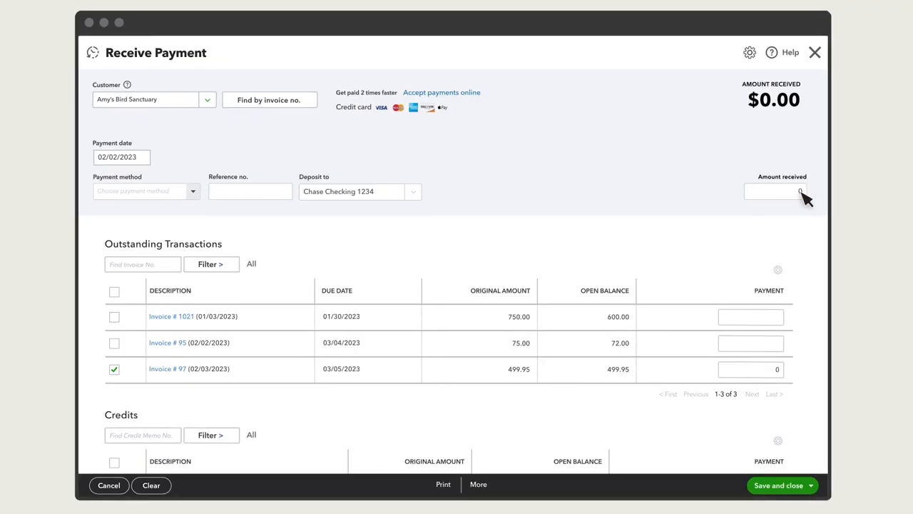
text(.00)
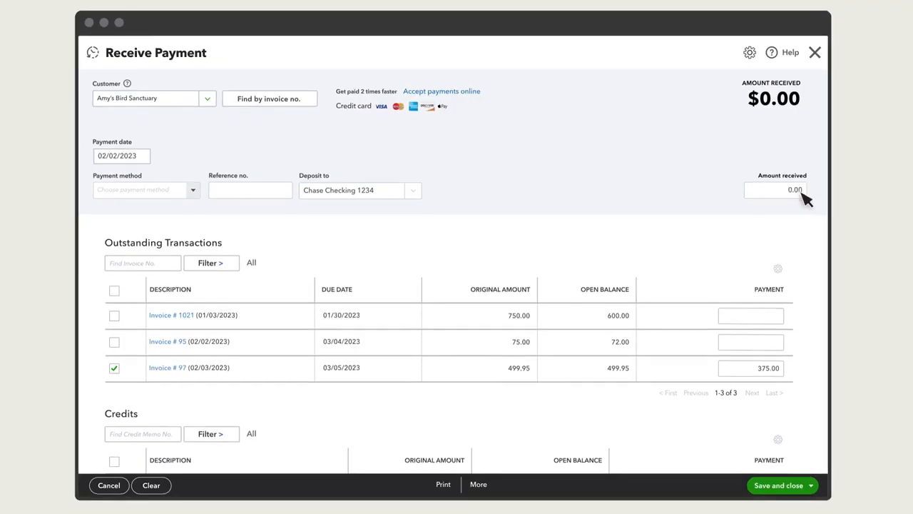
scroll(797, 206, down, 4)
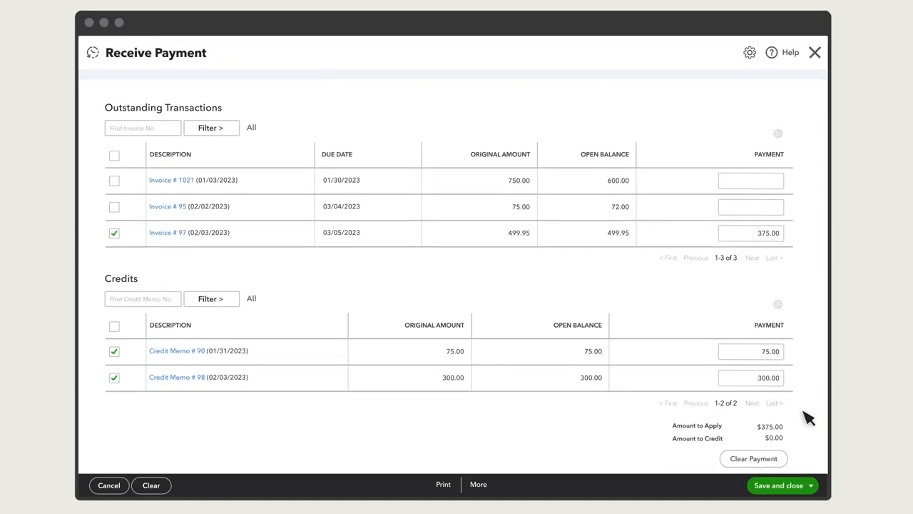
scroll(815, 427, up, 4)
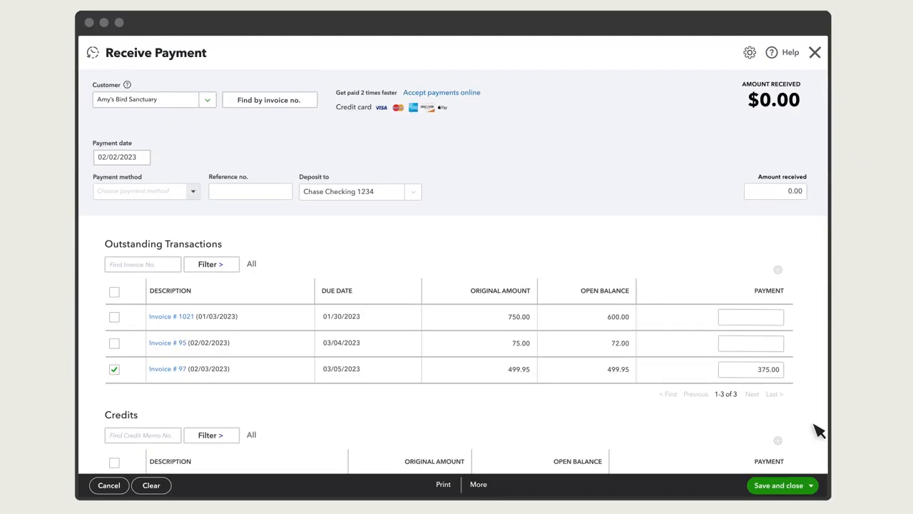
click(792, 484)
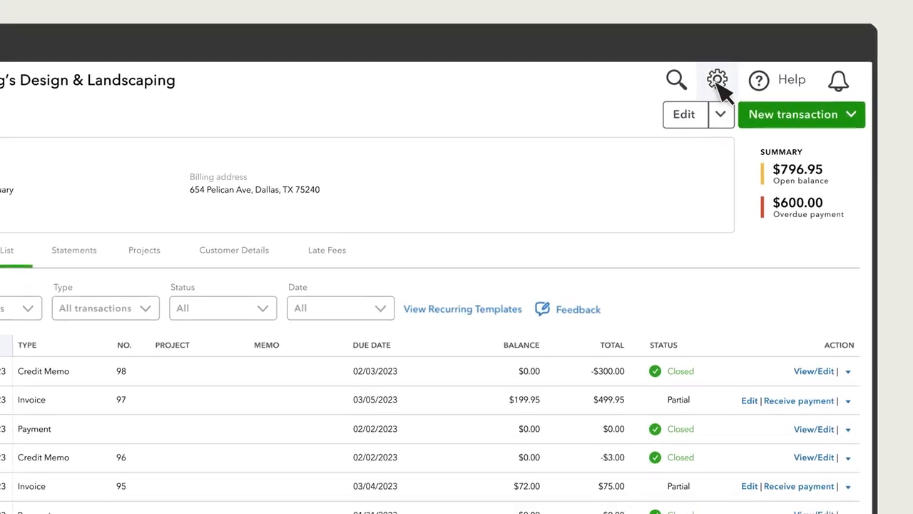
Turn on the automatic application of credits in the advanced account settings and save the change
click(760, 43)
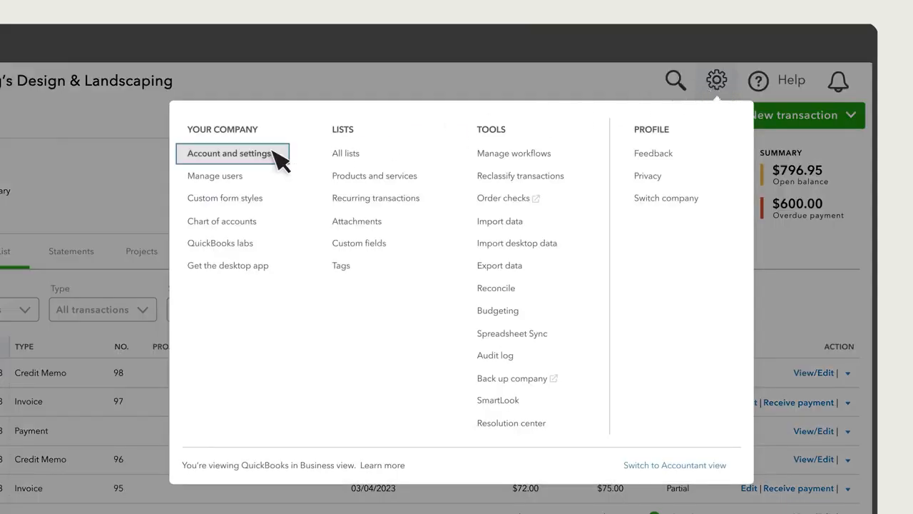
click(270, 154)
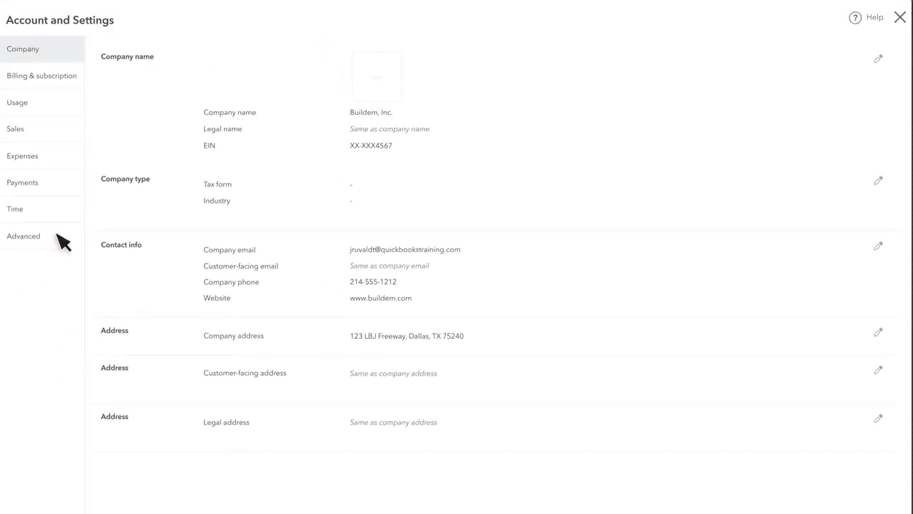
click(58, 237)
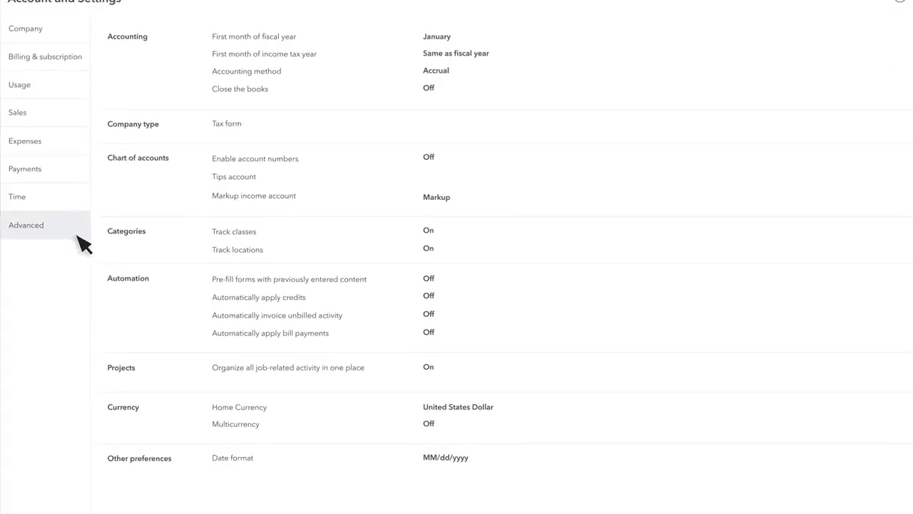
click(179, 274)
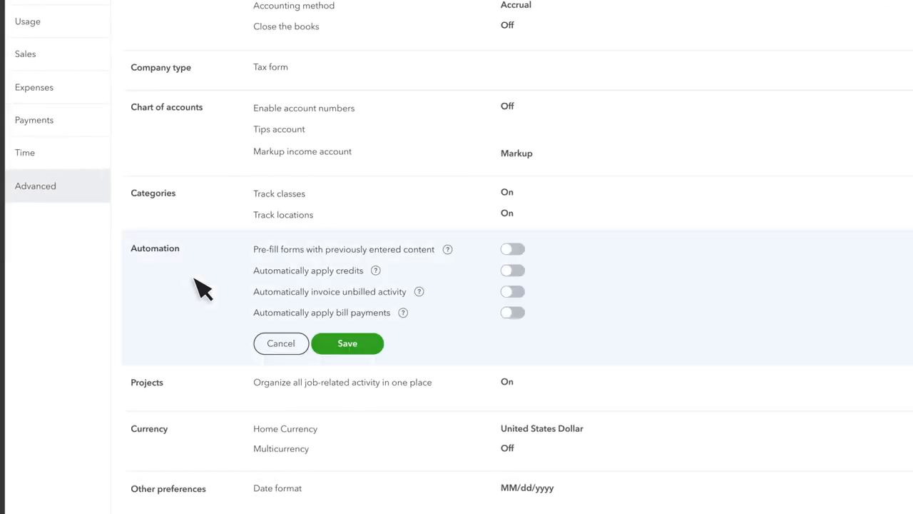
click(512, 271)
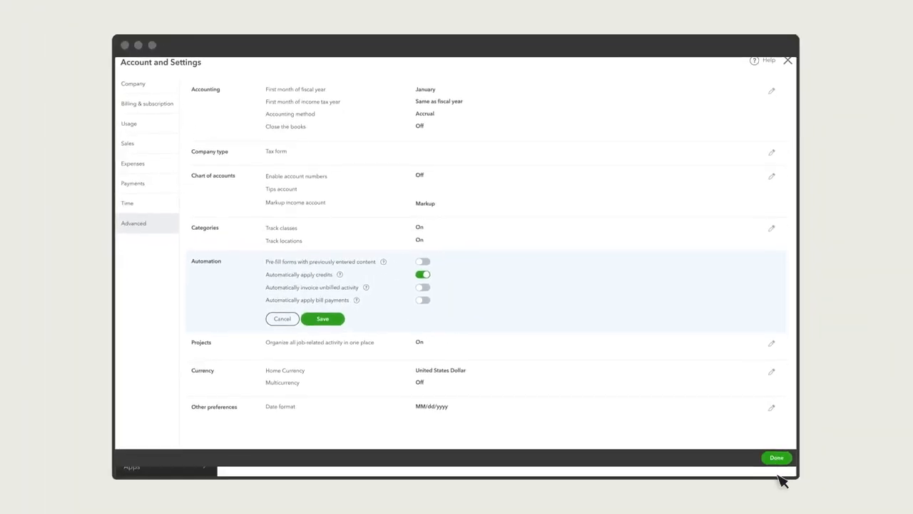
click(776, 458)
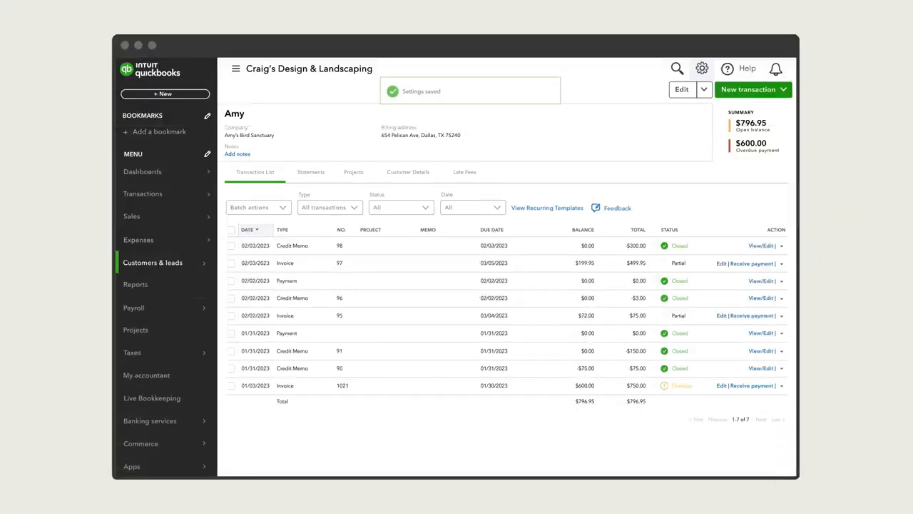